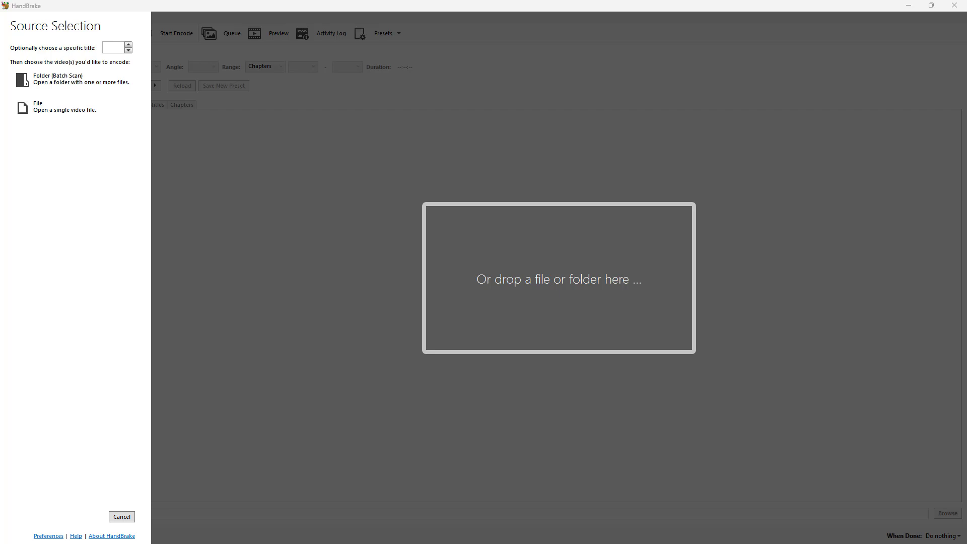
# Load ocean.mp4 from TT (L:) > Videos as the HandBrake source clip.
pyautogui.click(108, 117)
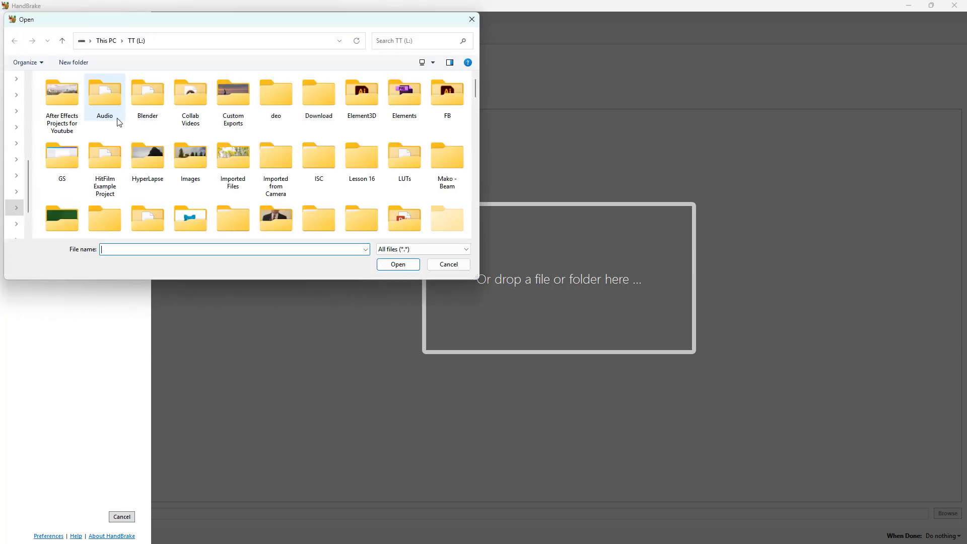
pyautogui.click(208, 104)
pyautogui.press('v')
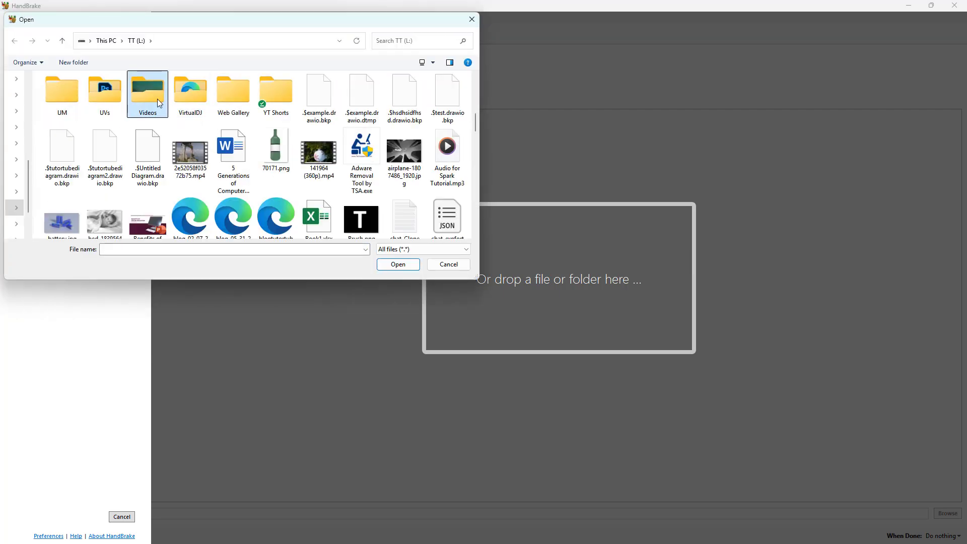
pyautogui.doubleClick(157, 99)
pyautogui.scroll(-1, 157, 101)
pyautogui.scroll(-5, 156, 100)
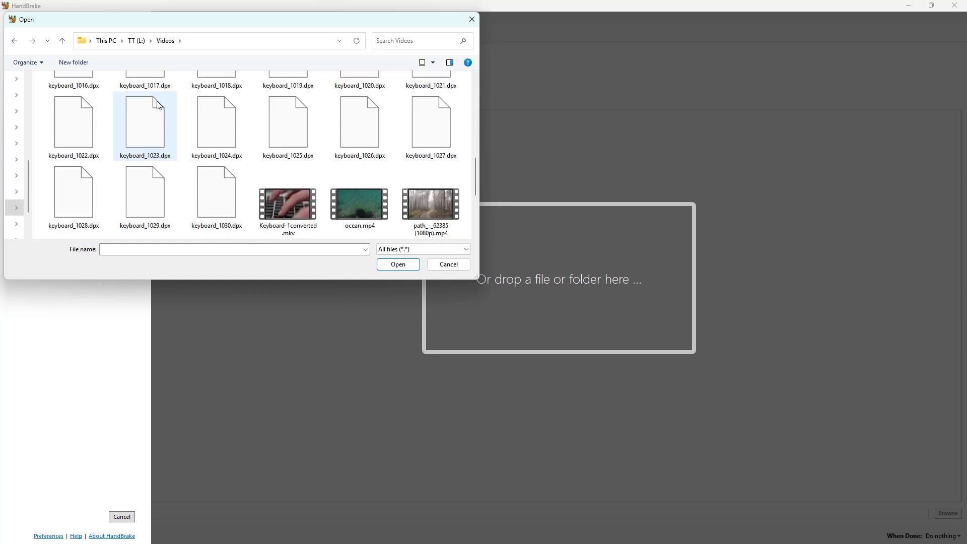
pyautogui.scroll(5, 156, 100)
pyautogui.scroll(-8, 158, 108)
pyautogui.click(361, 143)
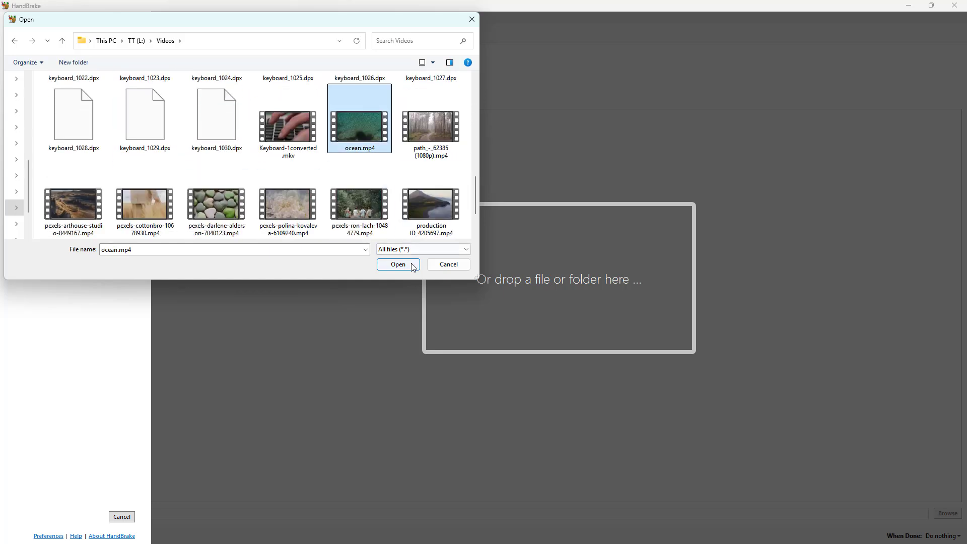
pyautogui.click(398, 264)
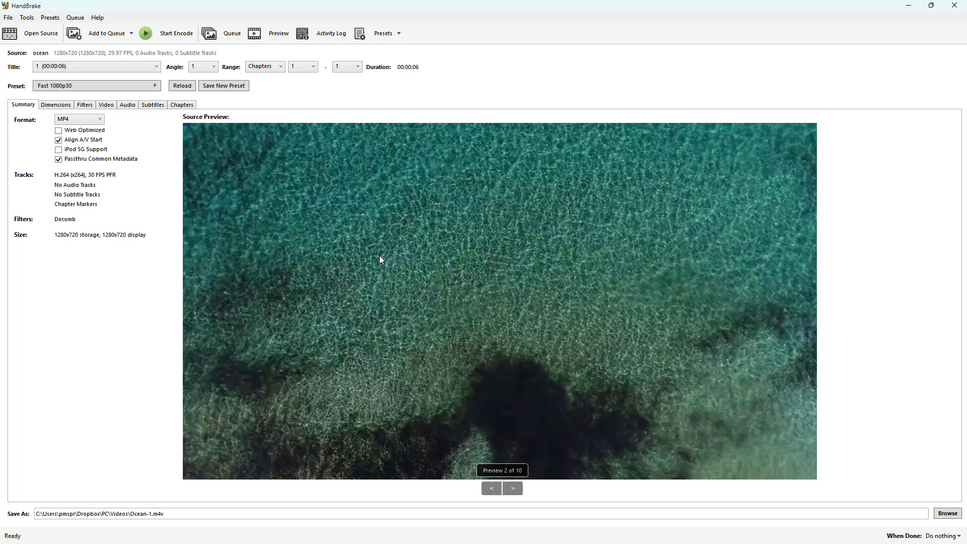
# Set the Denoise filter to NLMeans with the Strong preset and Grain tune, then review the Summary.
pyautogui.click(85, 105)
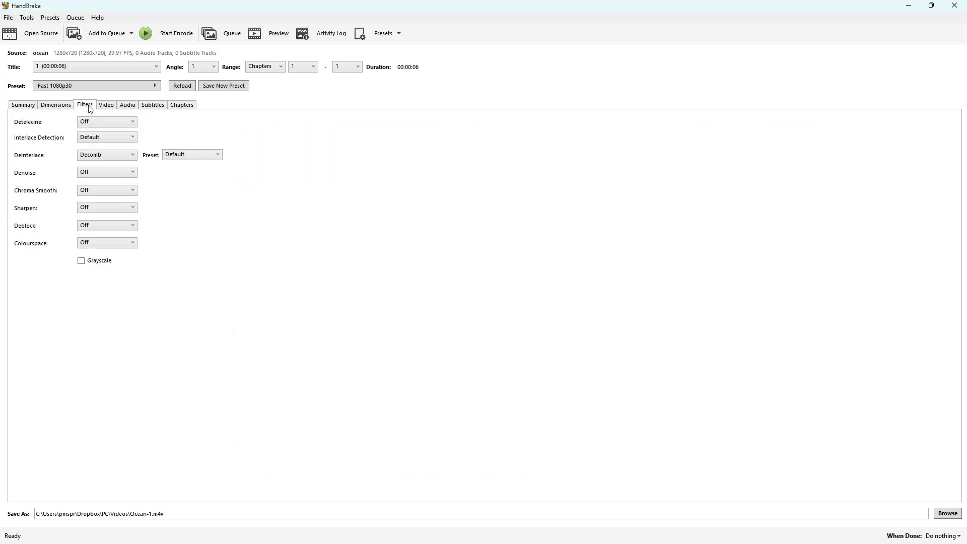
pyautogui.click(114, 174)
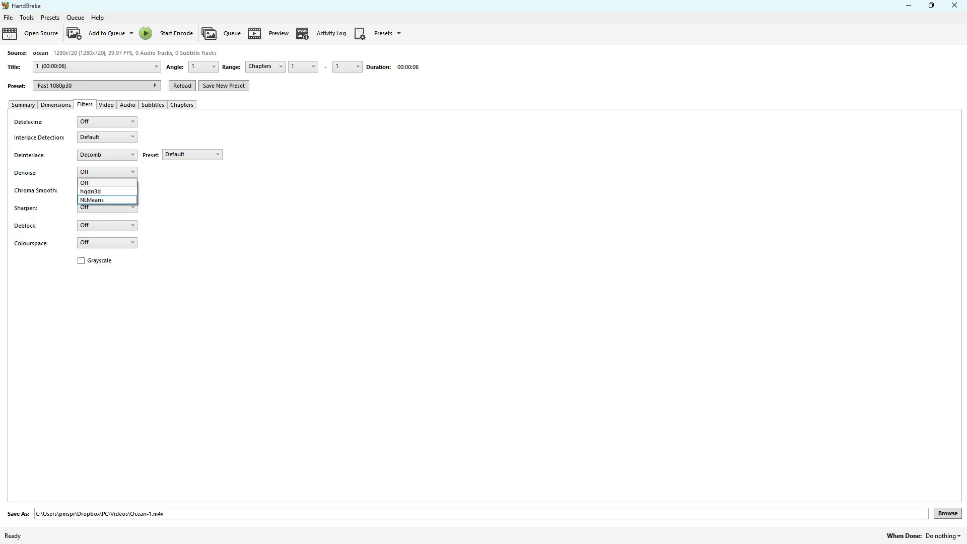
pyautogui.hotkey('alt', 'Tab')
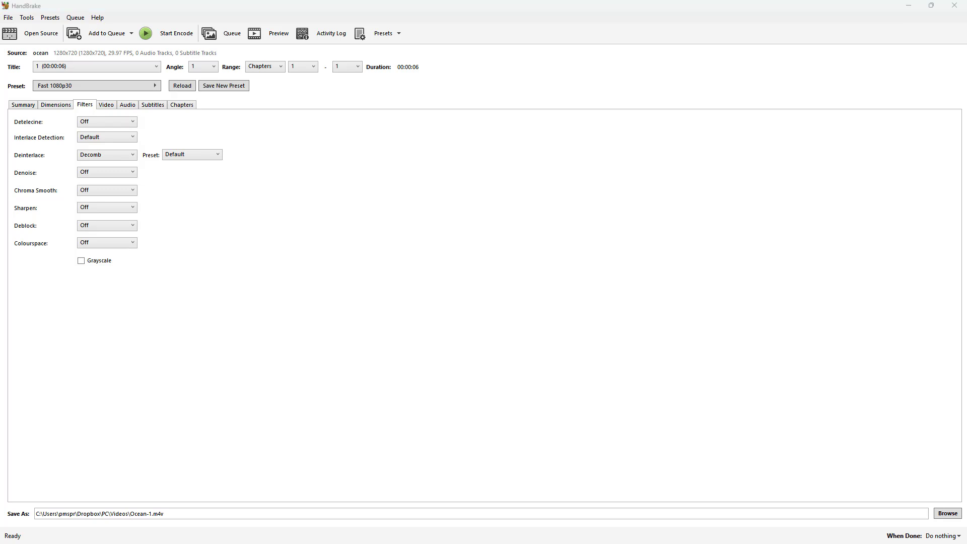
pyautogui.click(104, 176)
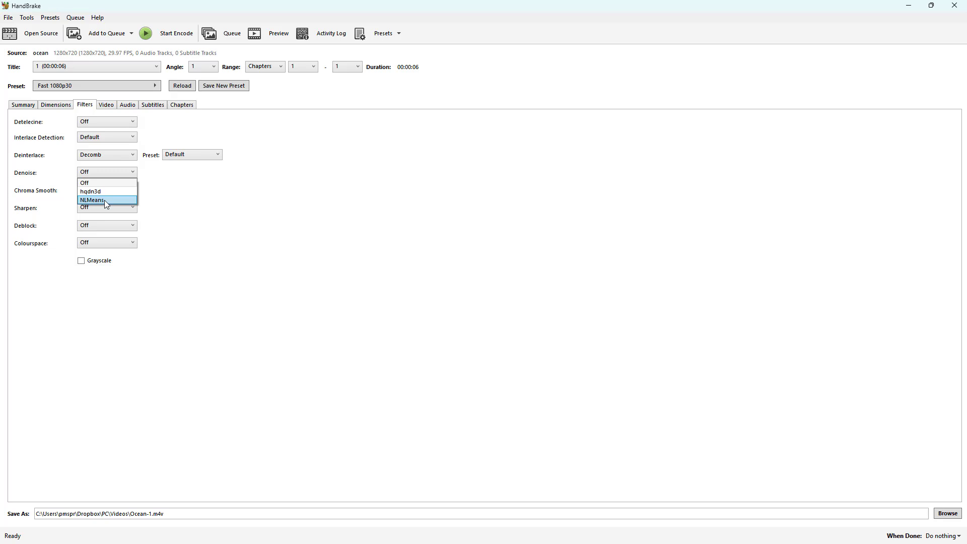
pyautogui.click(105, 201)
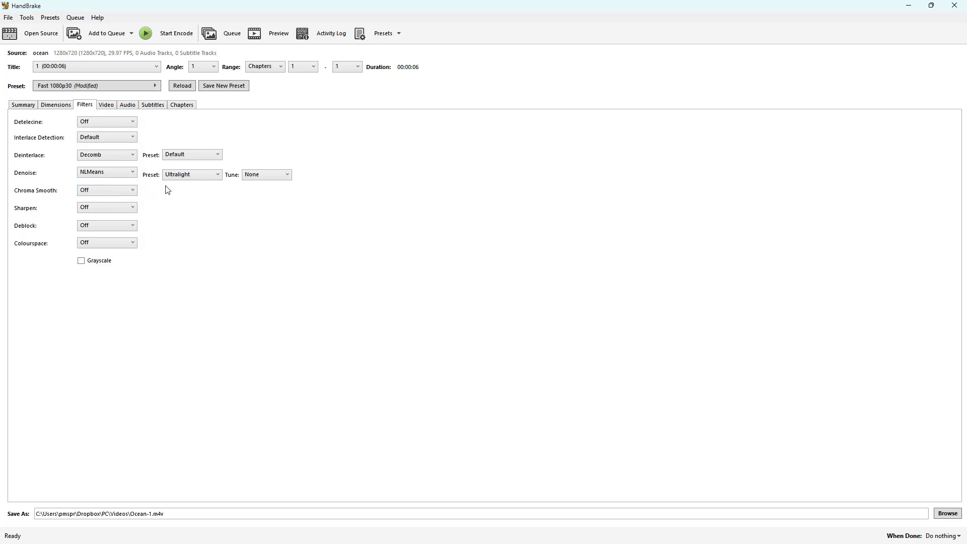
pyautogui.click(182, 176)
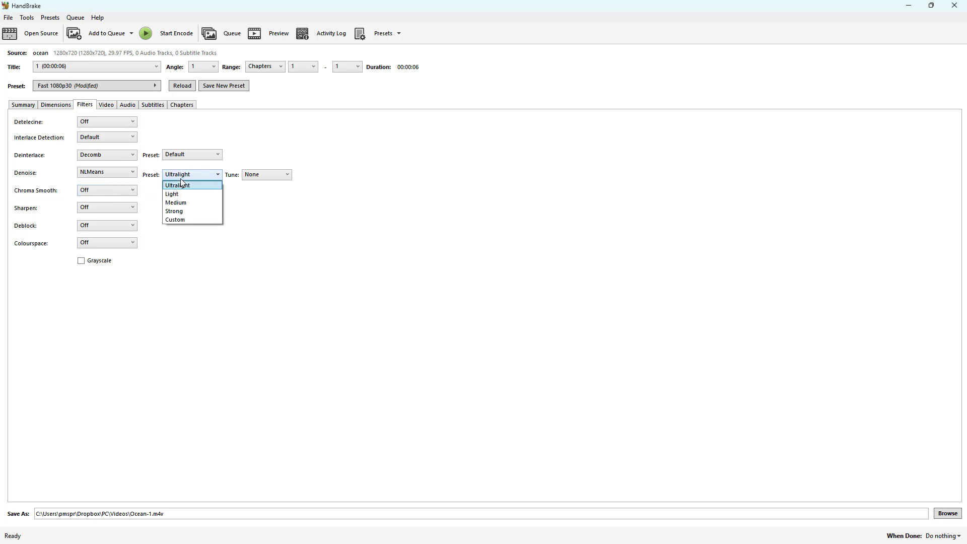
pyautogui.click(193, 211)
pyautogui.click(270, 176)
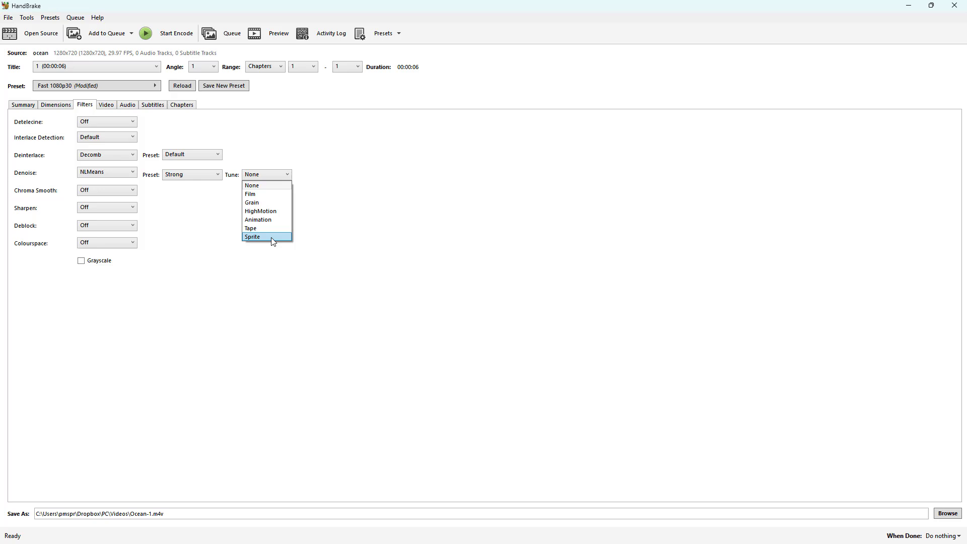
pyautogui.click(262, 202)
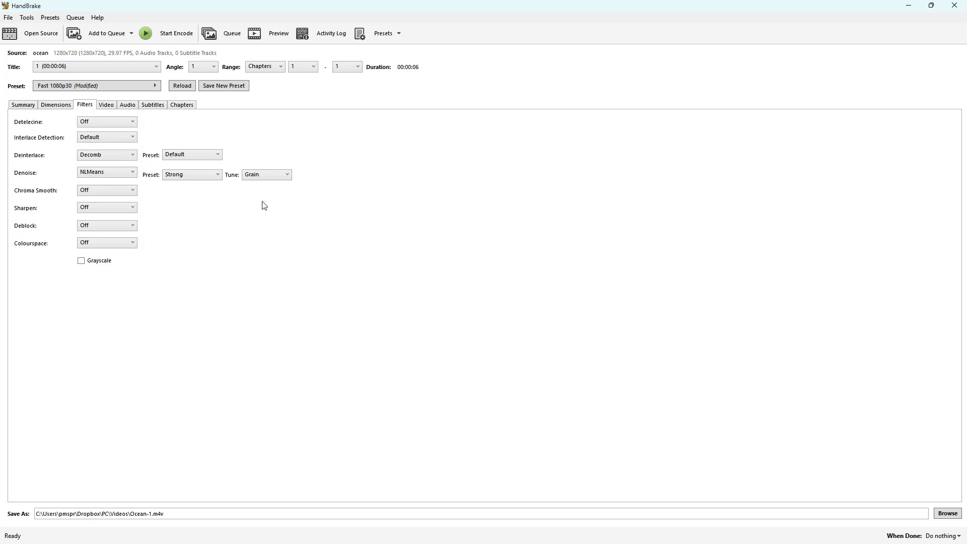
pyautogui.click(23, 107)
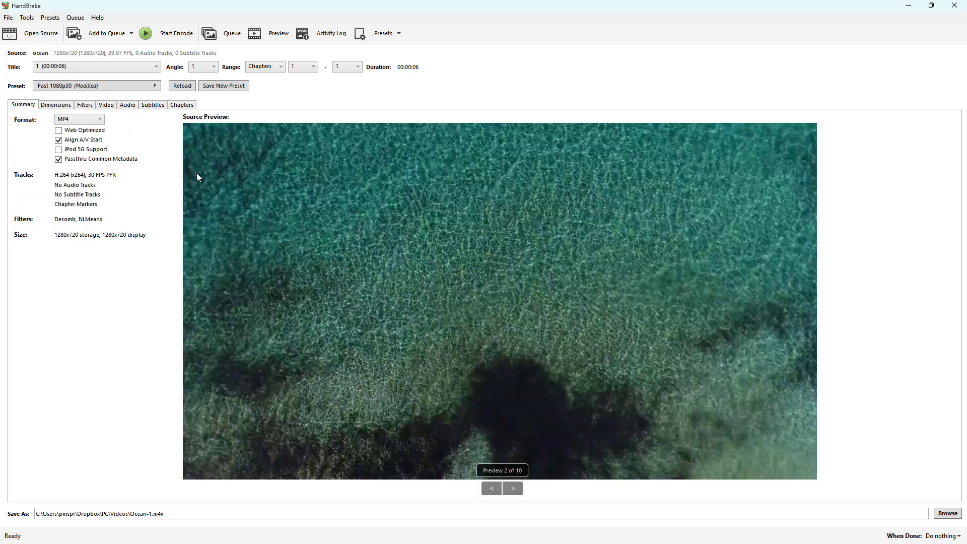
pyautogui.click(111, 105)
# Choose LapSharp as the sharpen filter, after briefly trying UnSharp.
pyautogui.click(128, 106)
pyautogui.click(85, 104)
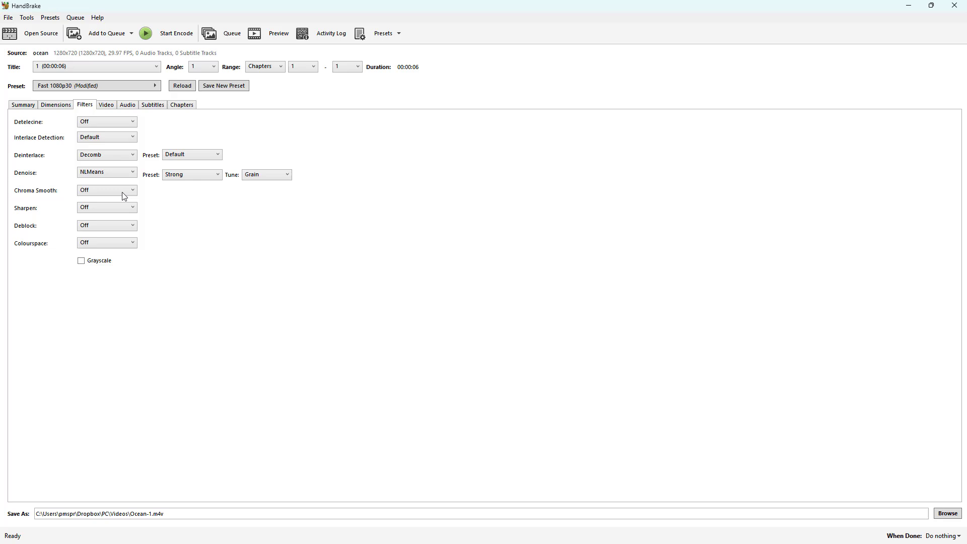
pyautogui.click(125, 208)
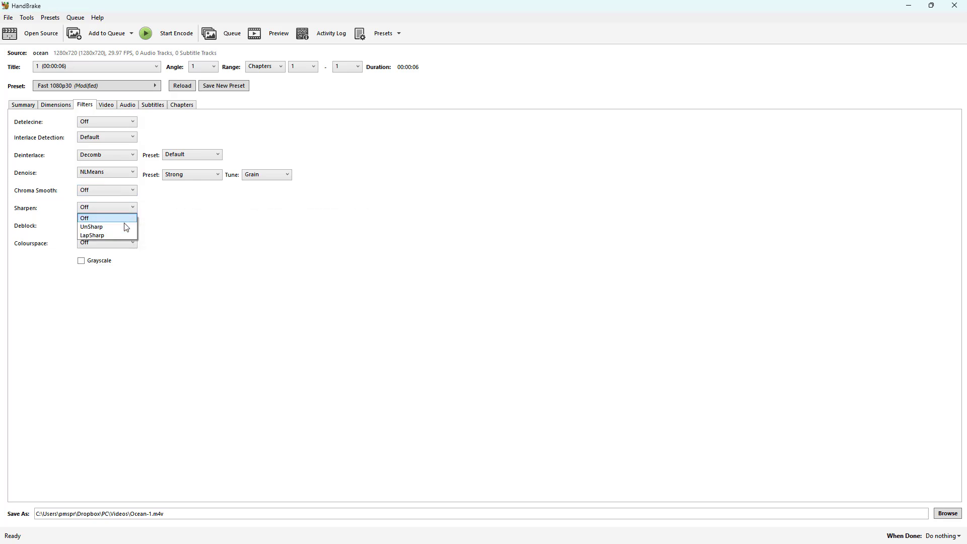
pyautogui.click(123, 228)
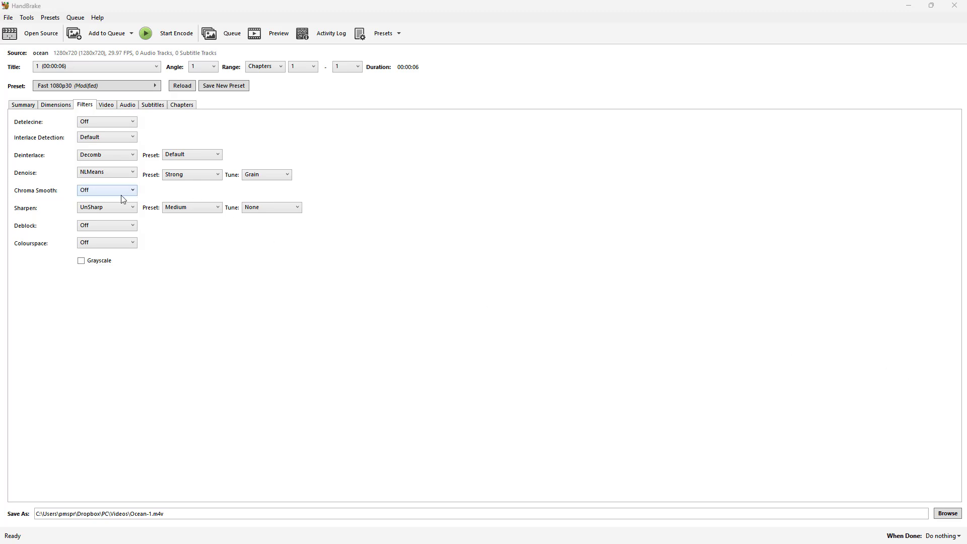
pyautogui.click(115, 208)
pyautogui.click(109, 235)
# Give LapSharp the Light preset and Animation tune, then check the Summary.
pyautogui.click(187, 210)
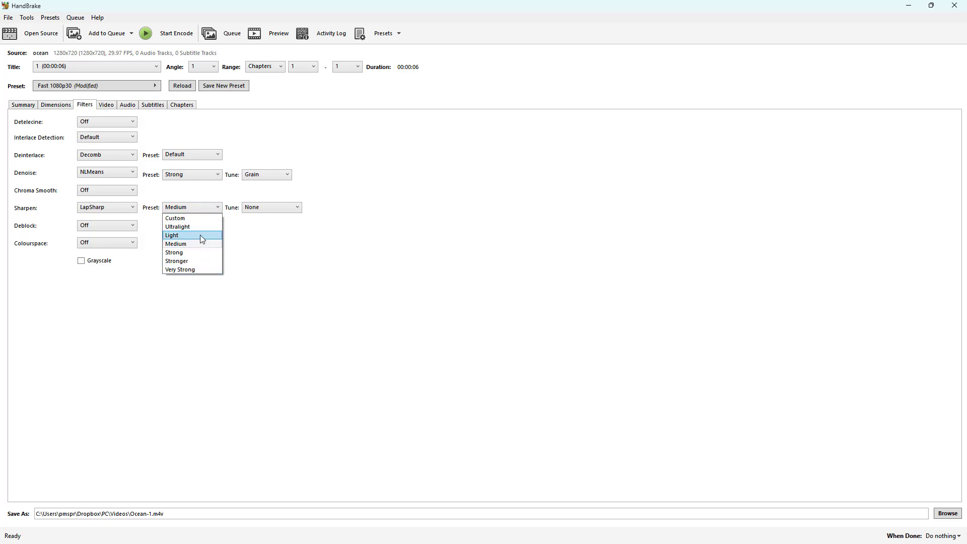
pyautogui.click(201, 235)
pyautogui.click(257, 210)
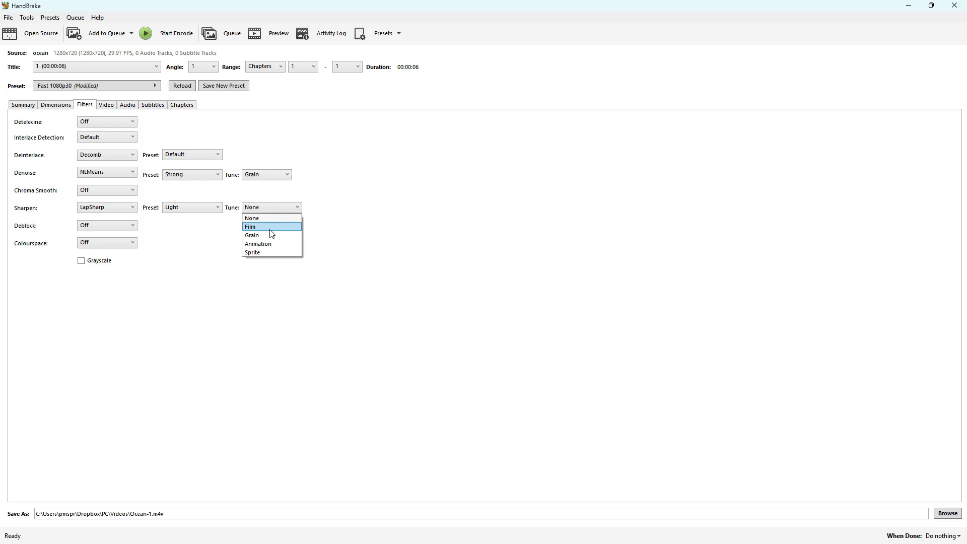
pyautogui.click(272, 228)
pyautogui.click(292, 208)
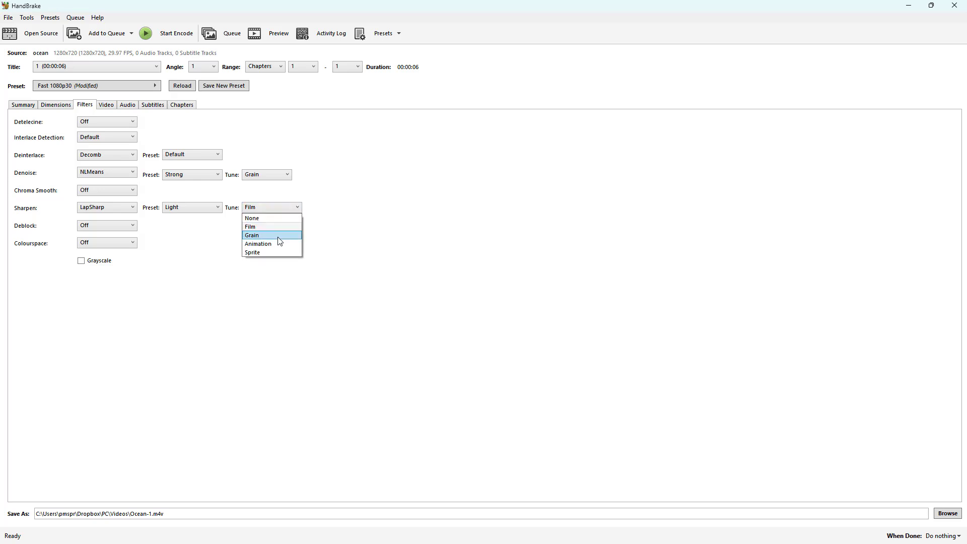
pyautogui.click(279, 244)
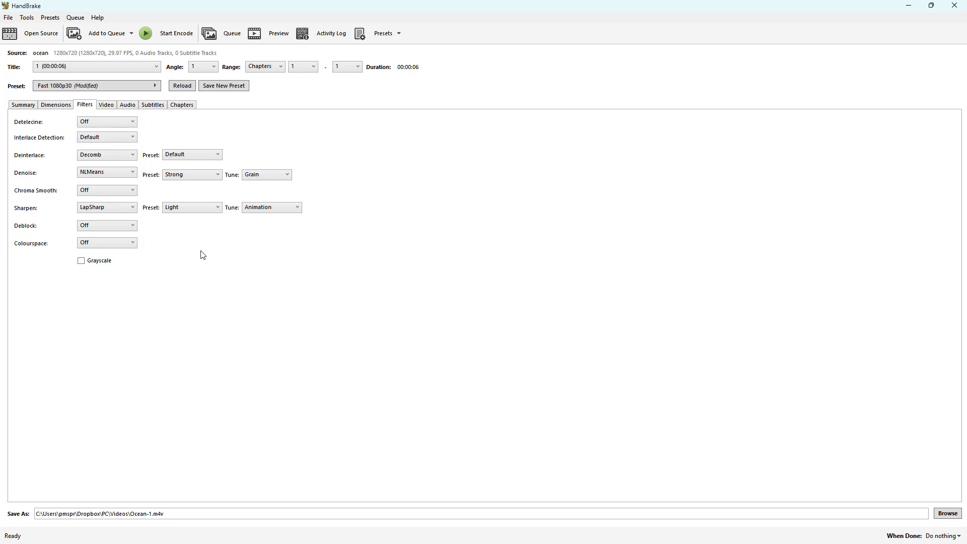
pyautogui.click(32, 107)
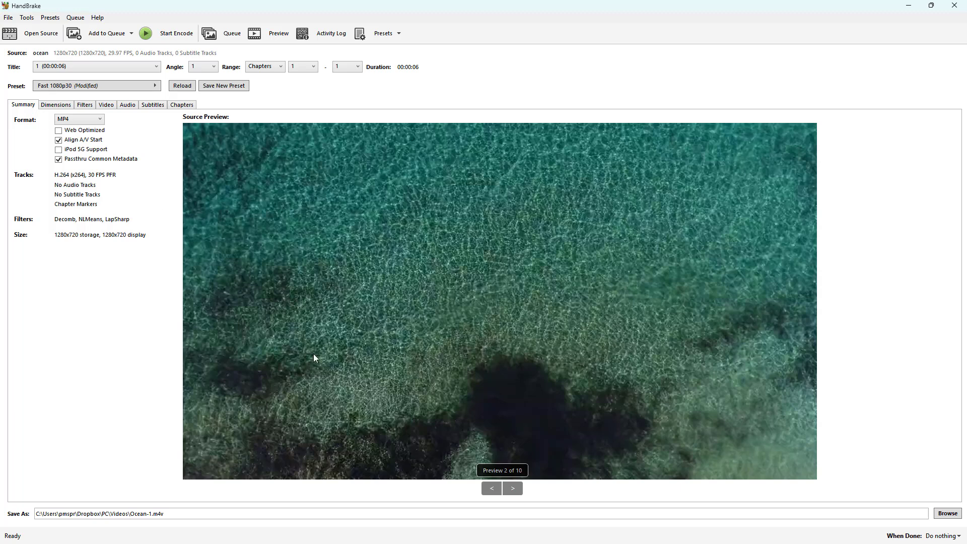
# Set the output destination to denoise.mp4 (mp4 type) in L:\Videos\Exports.
pyautogui.click(949, 514)
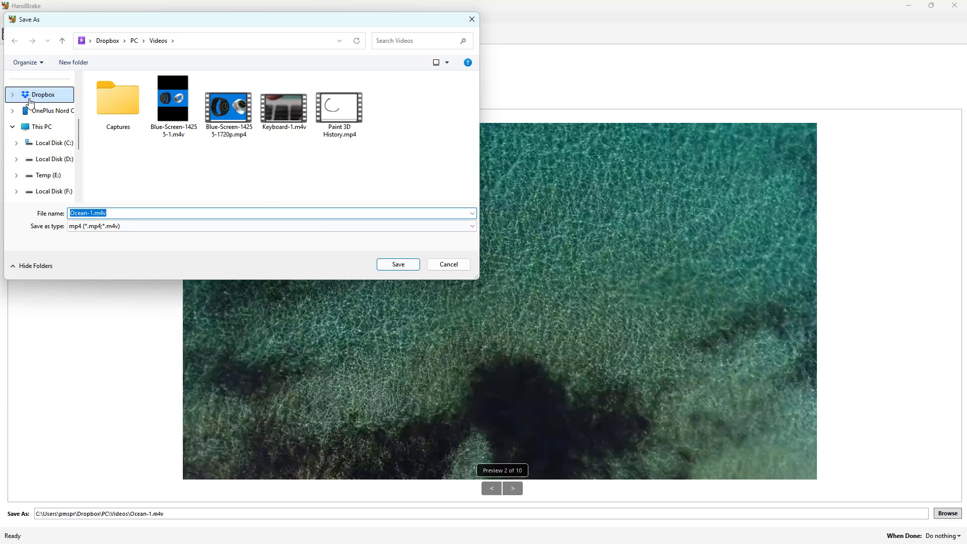
pyautogui.scroll(-3, 52, 100)
pyautogui.click(45, 127)
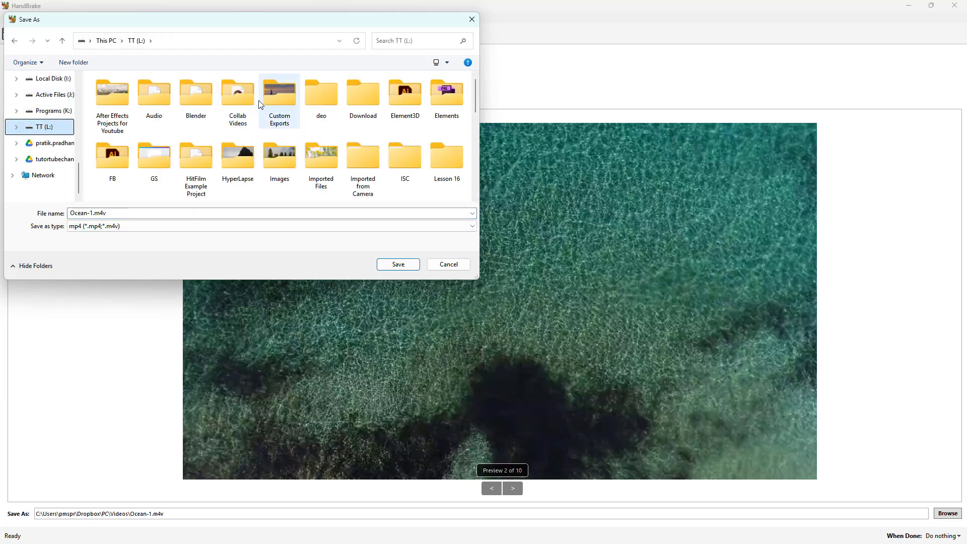
pyautogui.click(249, 100)
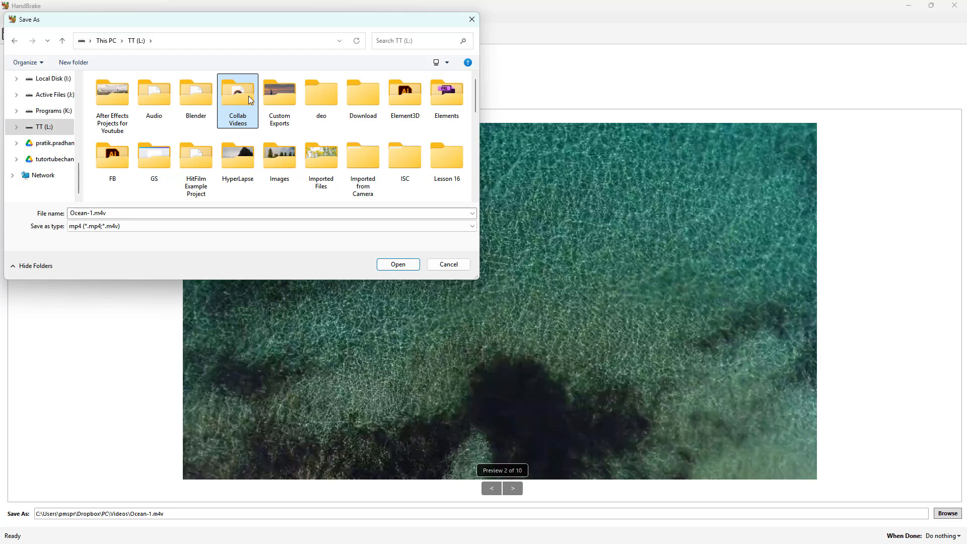
pyautogui.press('v')
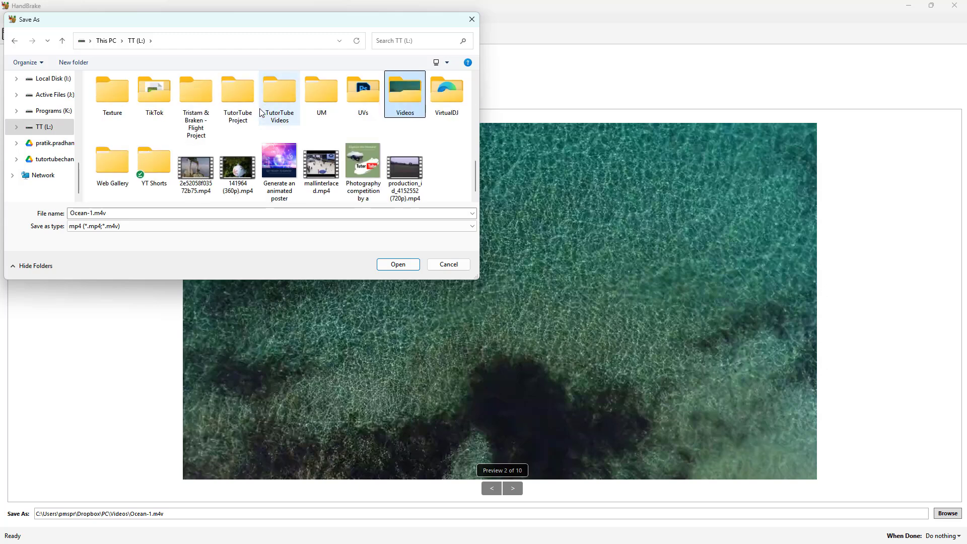
pyautogui.doubleClick(401, 90)
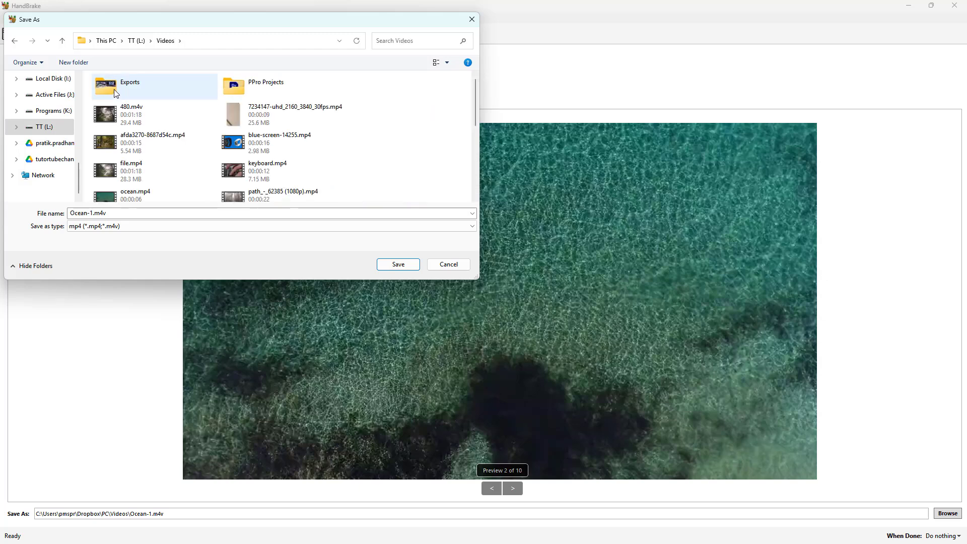
pyautogui.doubleClick(114, 90)
pyautogui.click(130, 227)
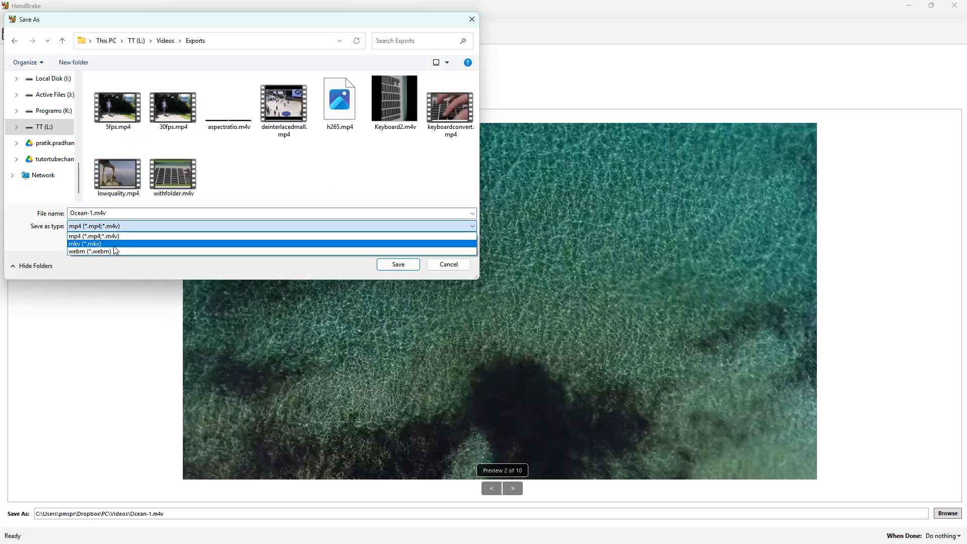
pyautogui.click(96, 236)
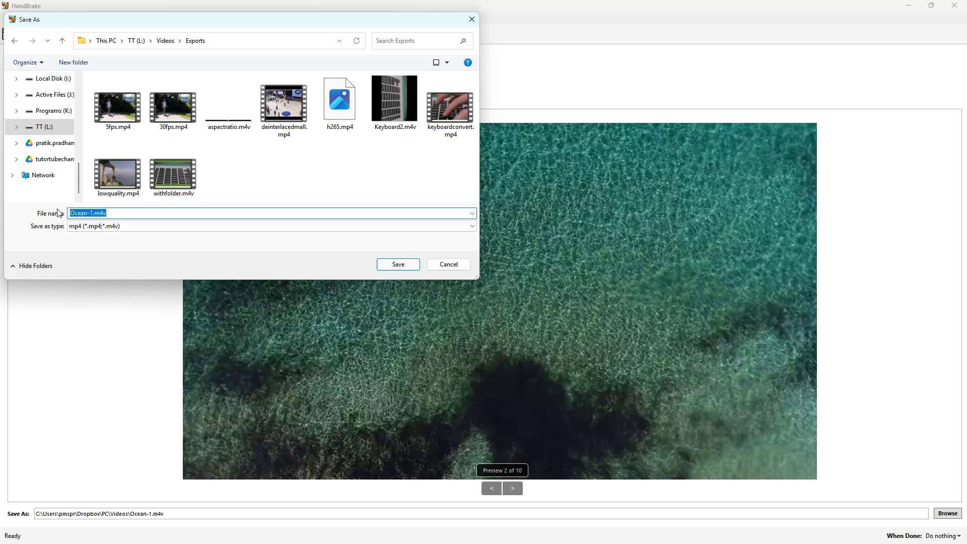
pyautogui.write('denoise.')
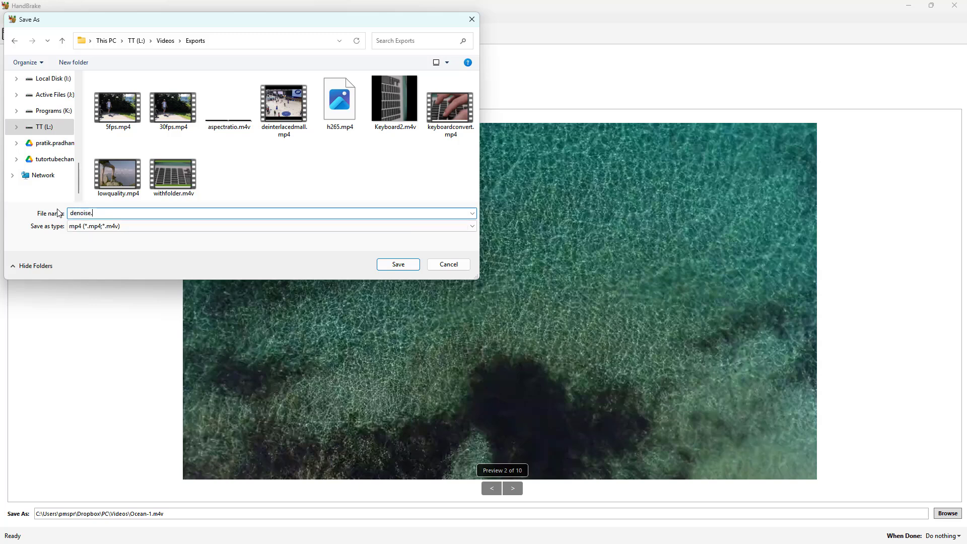
pyautogui.write('mp4')
pyautogui.click(398, 265)
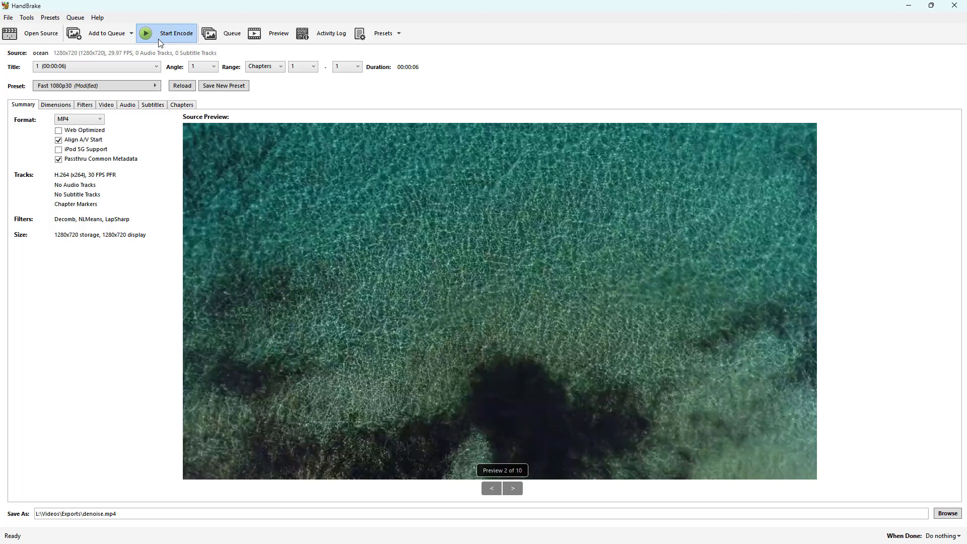
# Encode the clip, then open the finished denoise.mp4 from L:\Videos\Exports for playback.
pyautogui.click(158, 38)
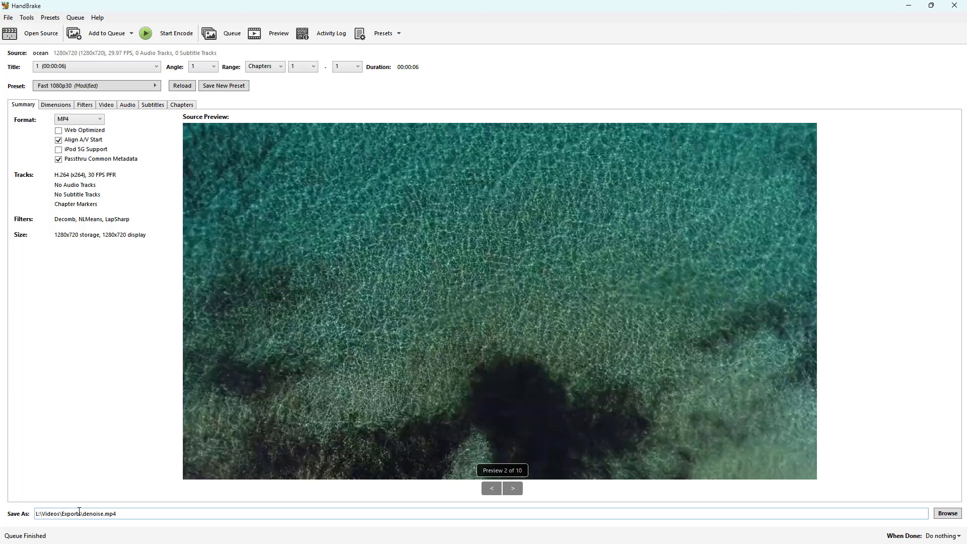
pyautogui.moveTo(80, 514); pyautogui.dragTo(25, 514)
pyautogui.hotkey('ctrl', 'c')
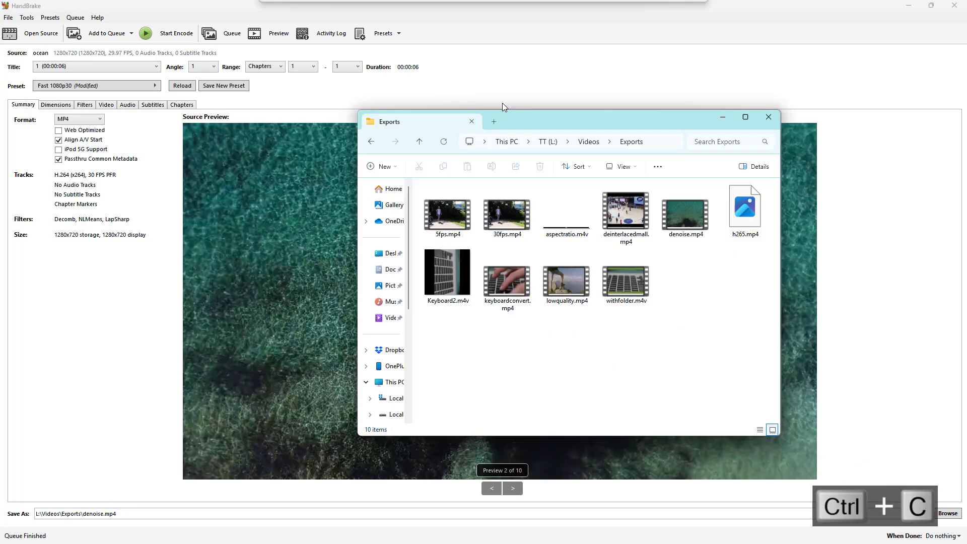
pyautogui.doubleClick(503, 104)
pyautogui.click(318, 104)
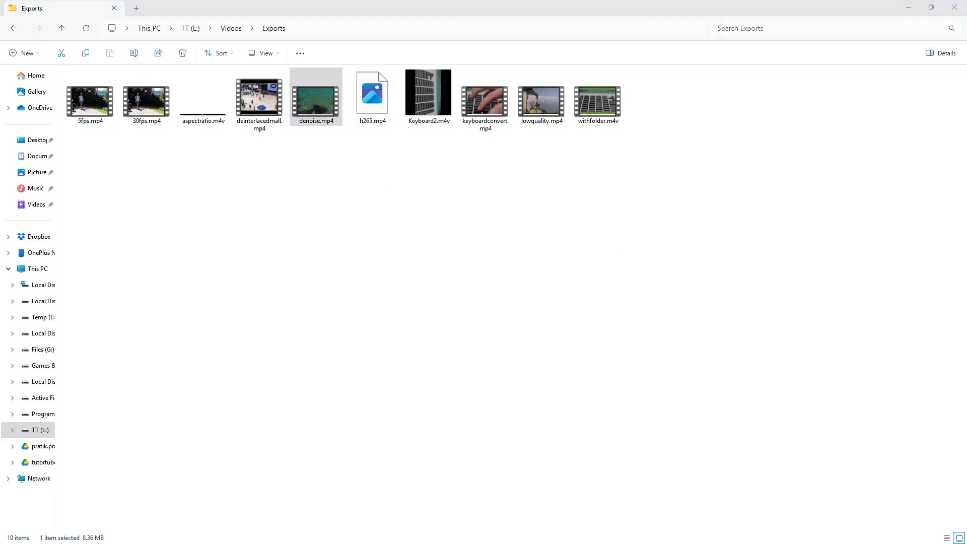
pyautogui.press('Return')
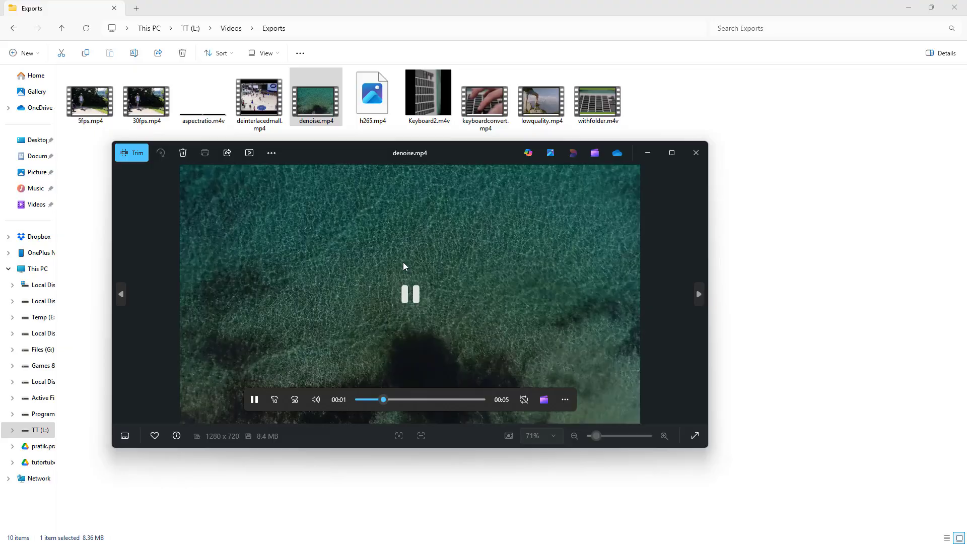
# Maximize the player and watch denoise.mp4, pausing and resuming it once.
pyautogui.click(666, 156)
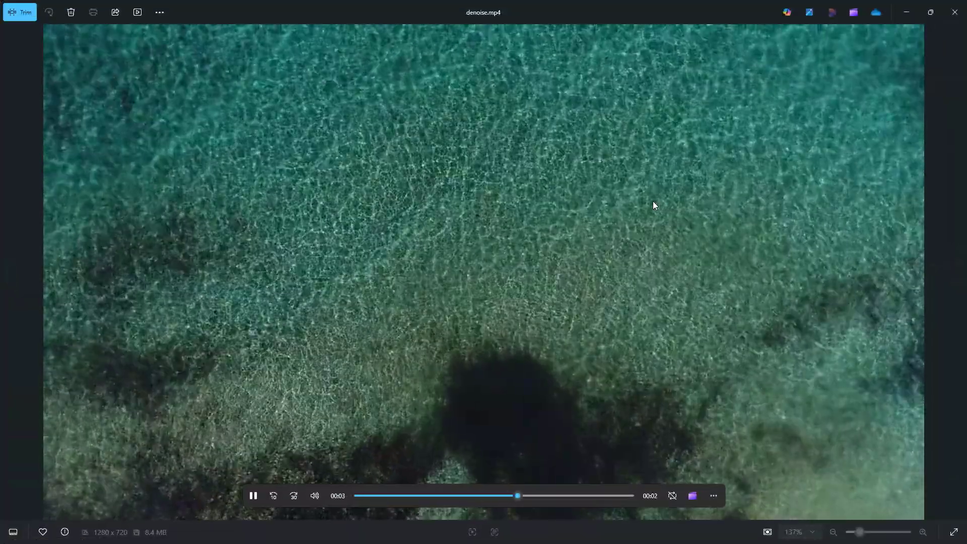
pyautogui.click(401, 322)
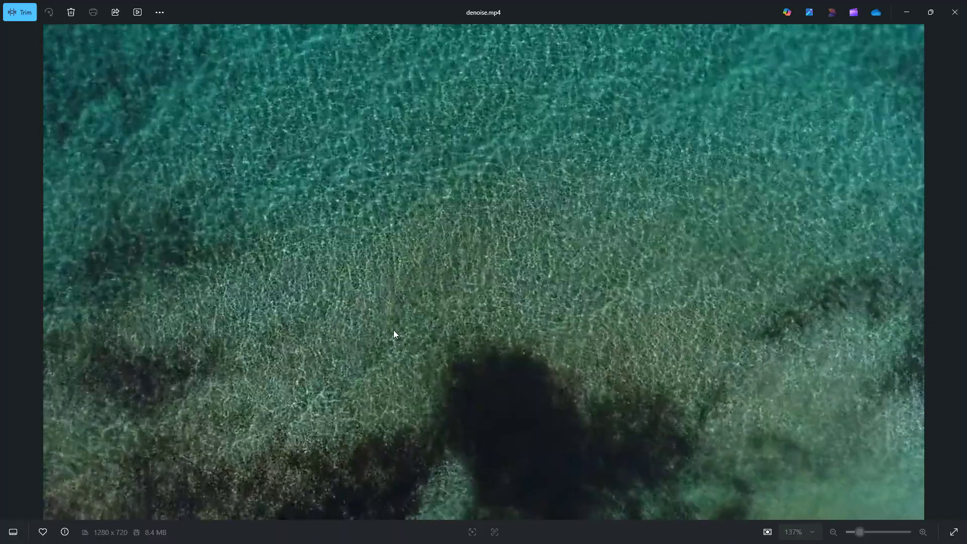
pyautogui.click(482, 292)
pyautogui.click(497, 291)
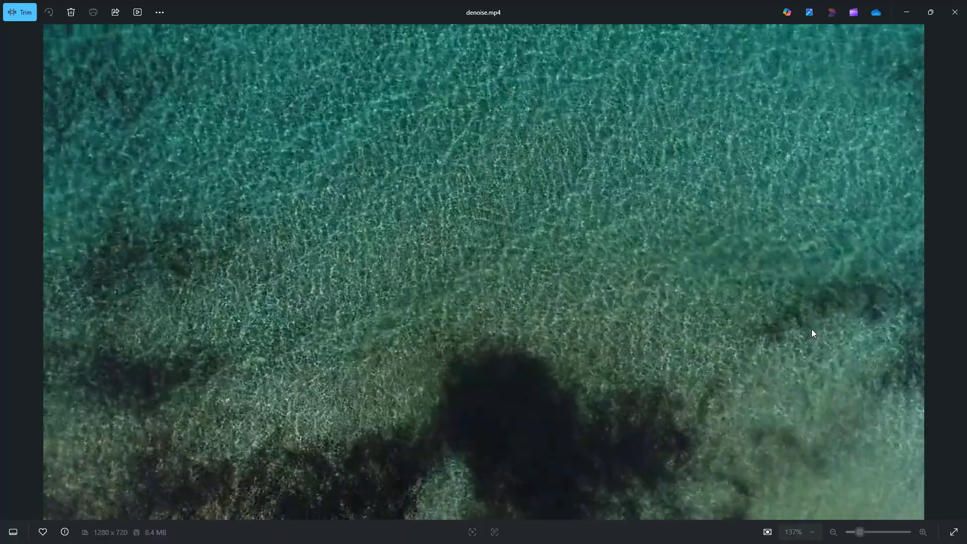